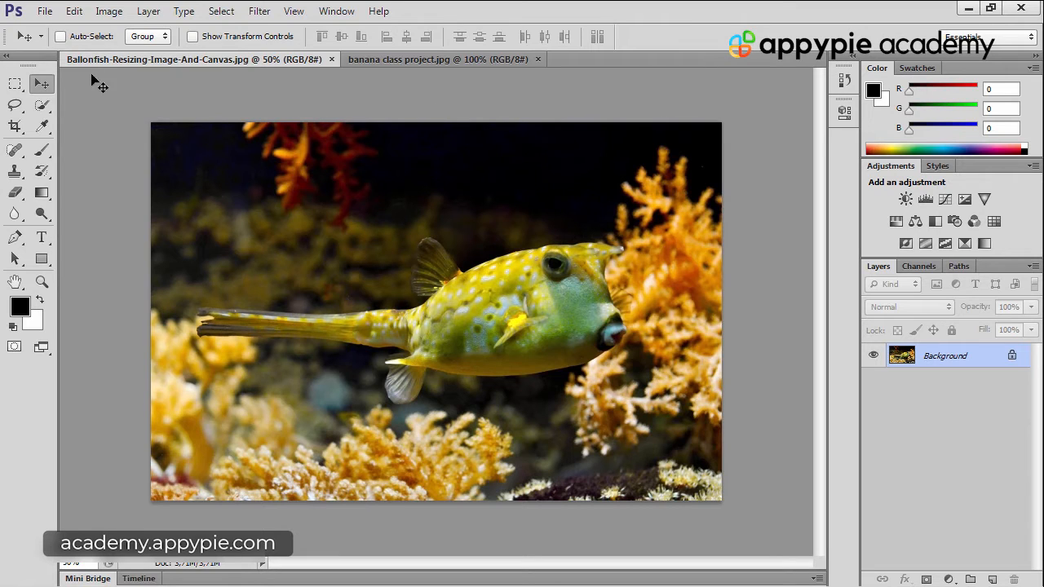
# Place banana class project.jpg into the fish image and commit it slightly off centre, at about X 754 px, Y 448.5 px
pyautogui.click(46, 12)
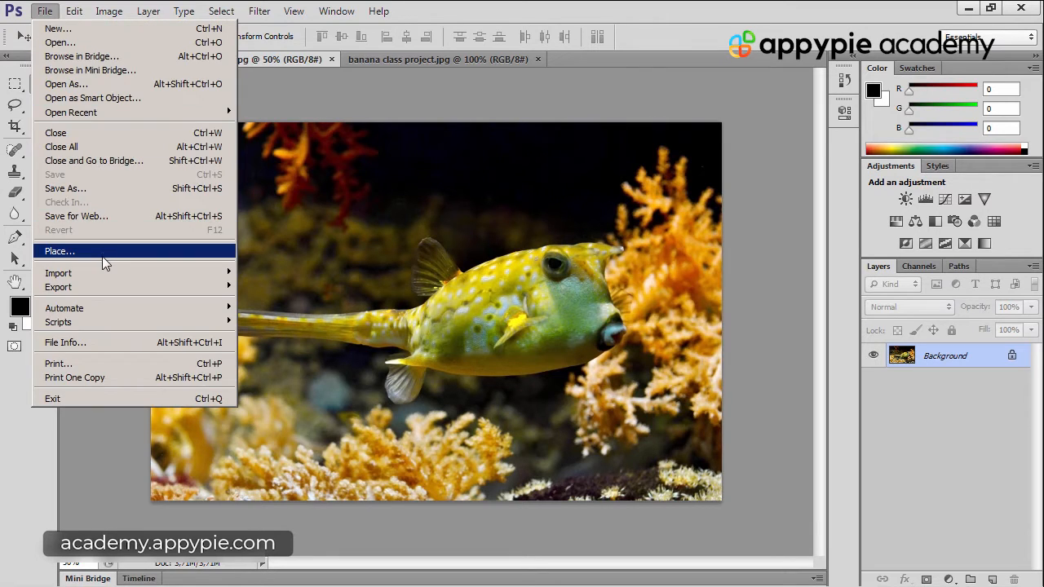
pyautogui.click(59, 251)
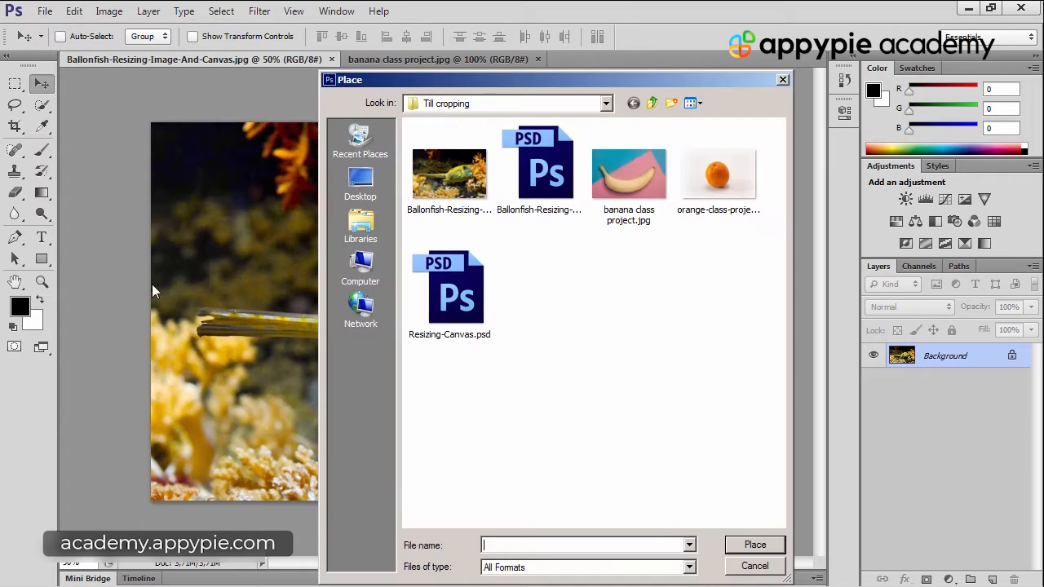
pyautogui.click(634, 166)
pyautogui.doubleClick(634, 165)
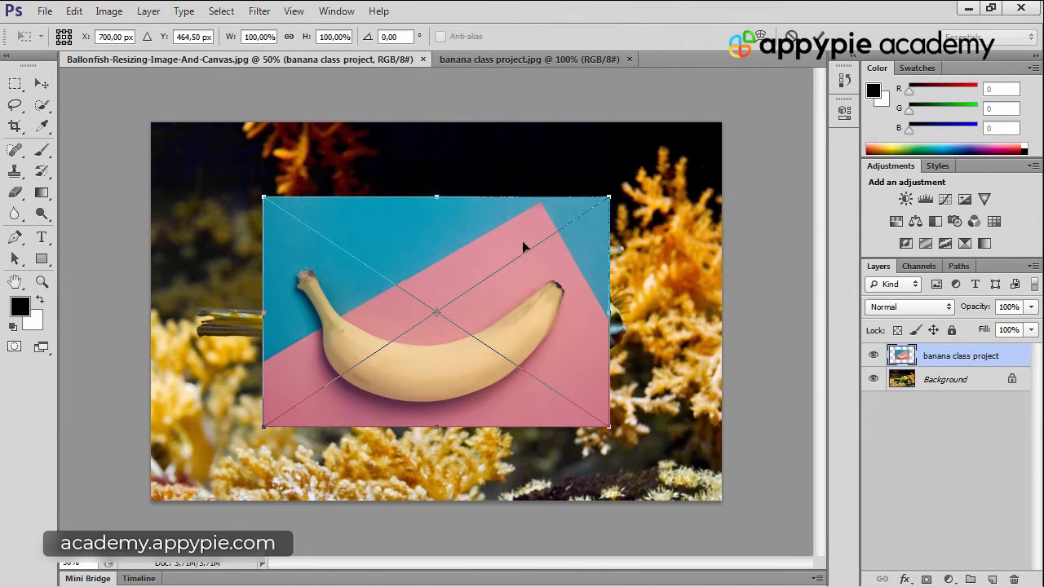
pyautogui.moveTo(446, 244); pyautogui.dragTo(479, 253)
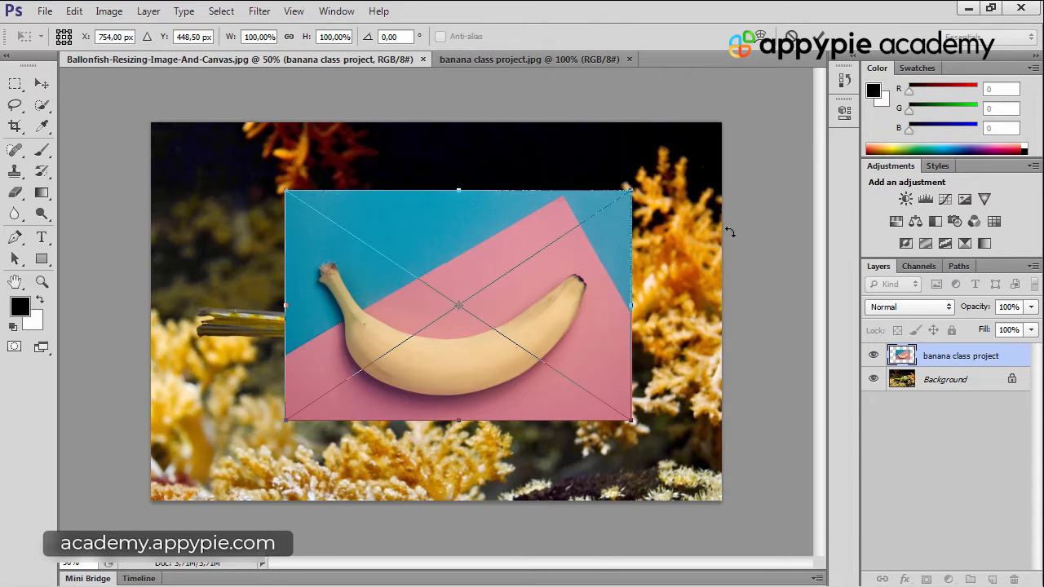
pyautogui.press('Return')
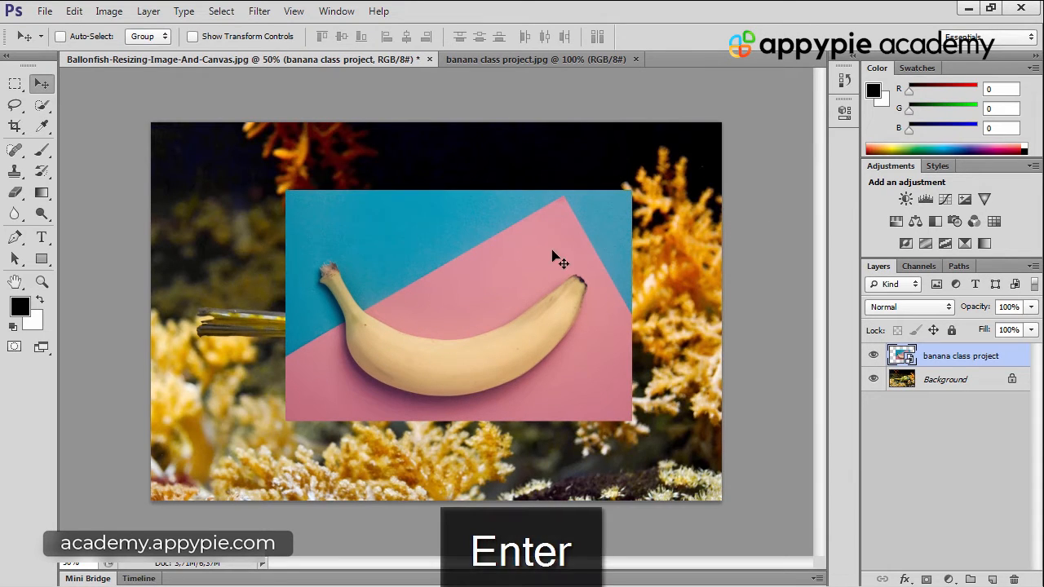
# Move the placed banana layer slightly across the fish image and delete it
pyautogui.moveTo(547, 260)
pyautogui.mouseDown()
pyautogui.moveTo(482, 263)
pyautogui.moveTo(520, 265)
pyautogui.moveTo(524, 248)
pyautogui.moveTo(574, 263)
pyautogui.moveTo(555, 260)
pyautogui.mouseUp()
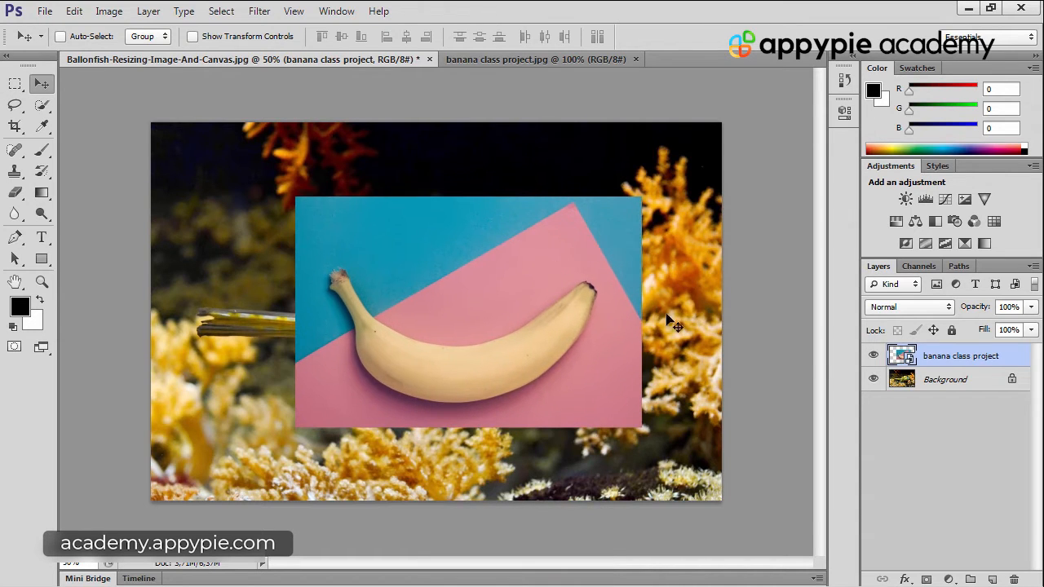
pyautogui.press('BackSpace')
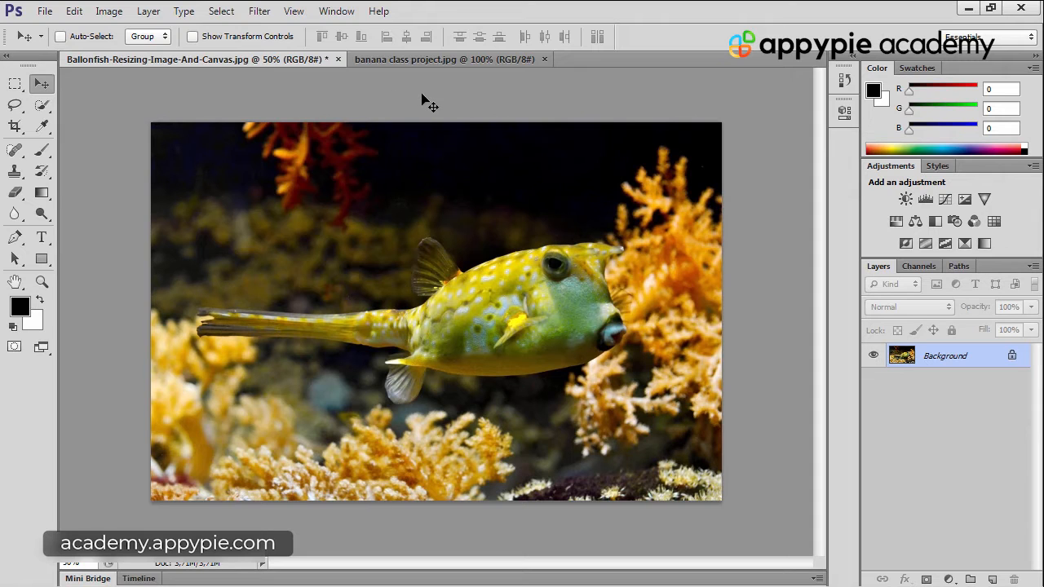
# Place orange-class-project.jpeg from the Till cropping folder window into the fish image, commit it and position it near the canvas centre
pyautogui.hotkey('alt', 'Tab')
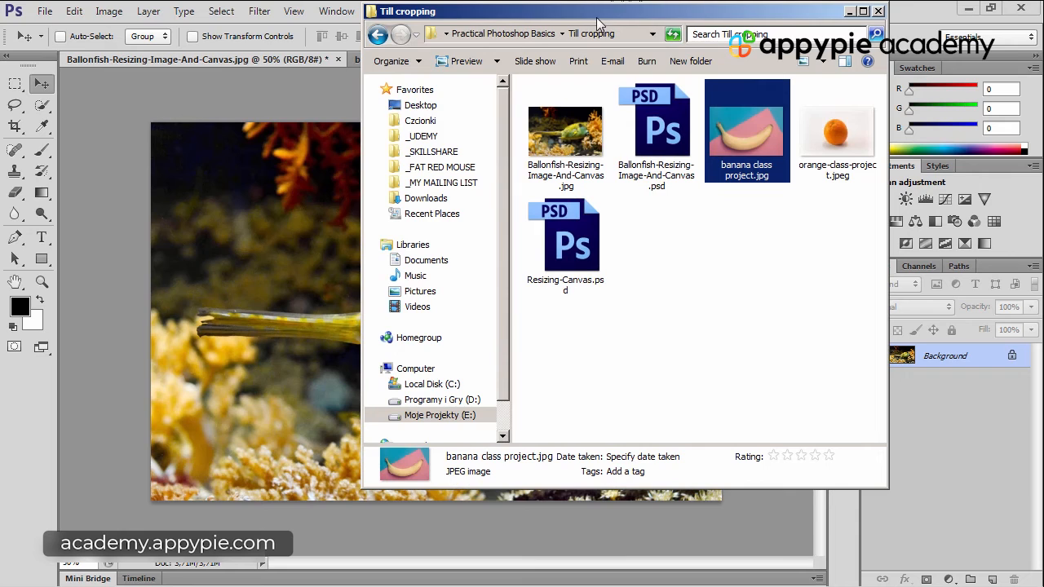
pyautogui.moveTo(598, 23); pyautogui.dragTo(738, 57)
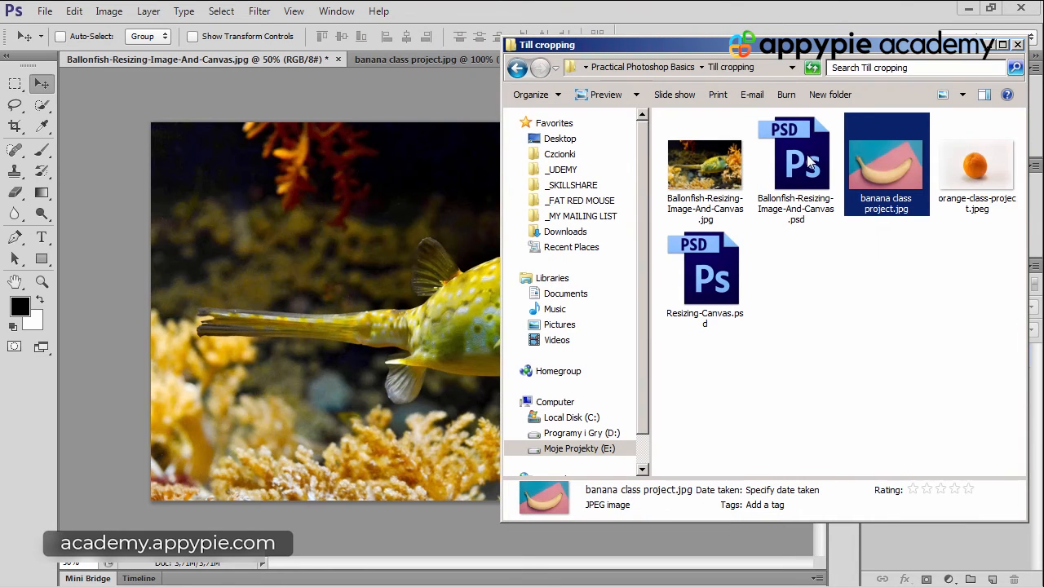
pyautogui.moveTo(976, 168); pyautogui.dragTo(309, 206)
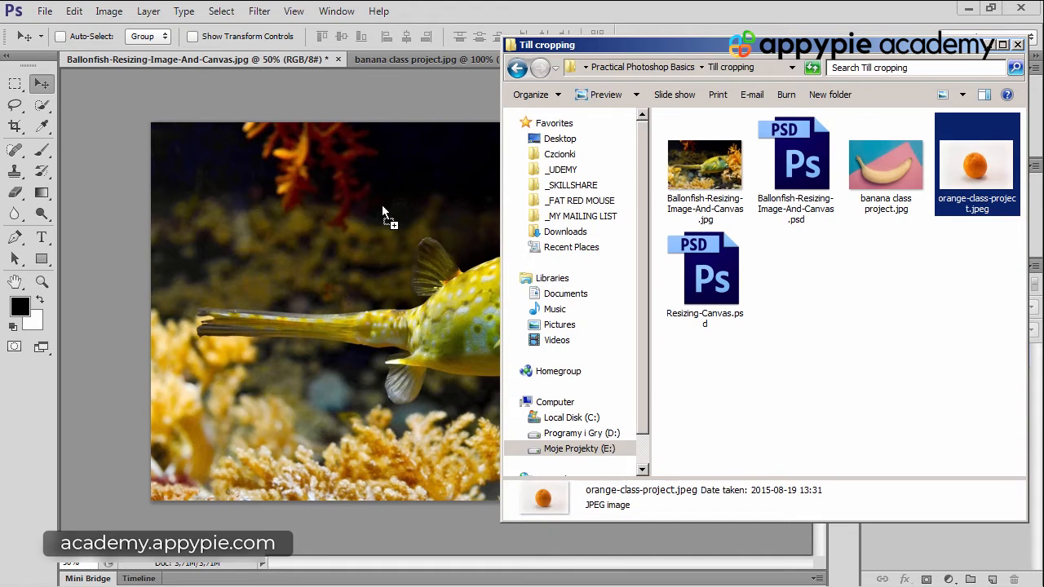
pyautogui.moveTo(382, 205); pyautogui.dragTo(383, 206)
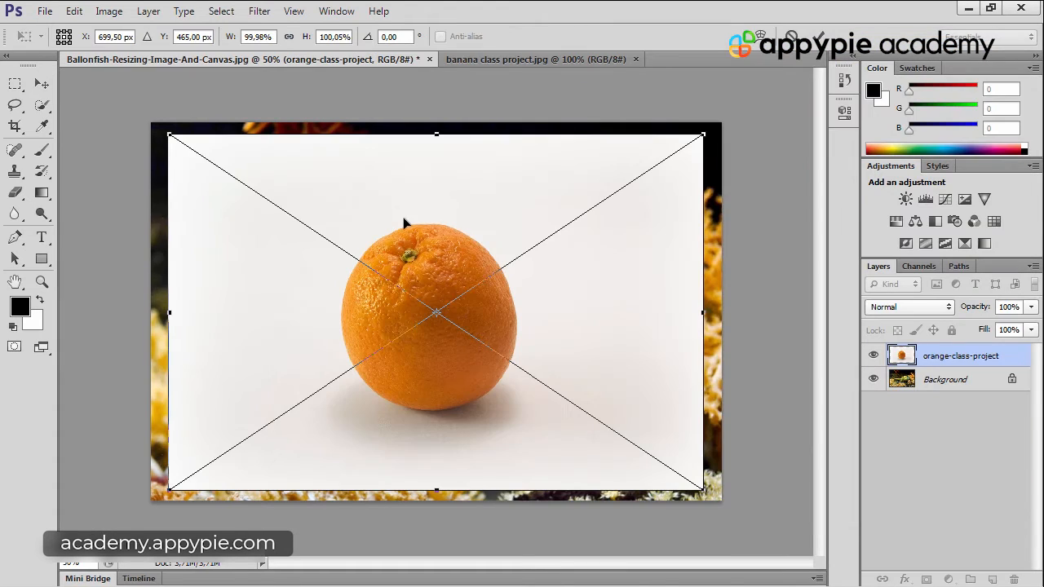
pyautogui.moveTo(463, 216)
pyautogui.mouseDown()
pyautogui.moveTo(492, 215)
pyautogui.moveTo(471, 219)
pyautogui.mouseUp()
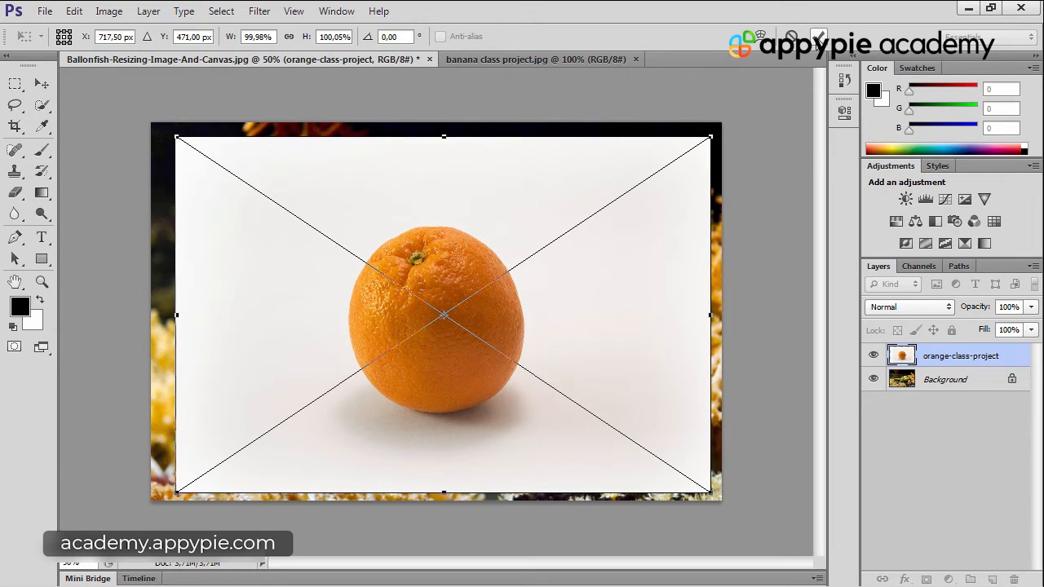
pyautogui.click(816, 41)
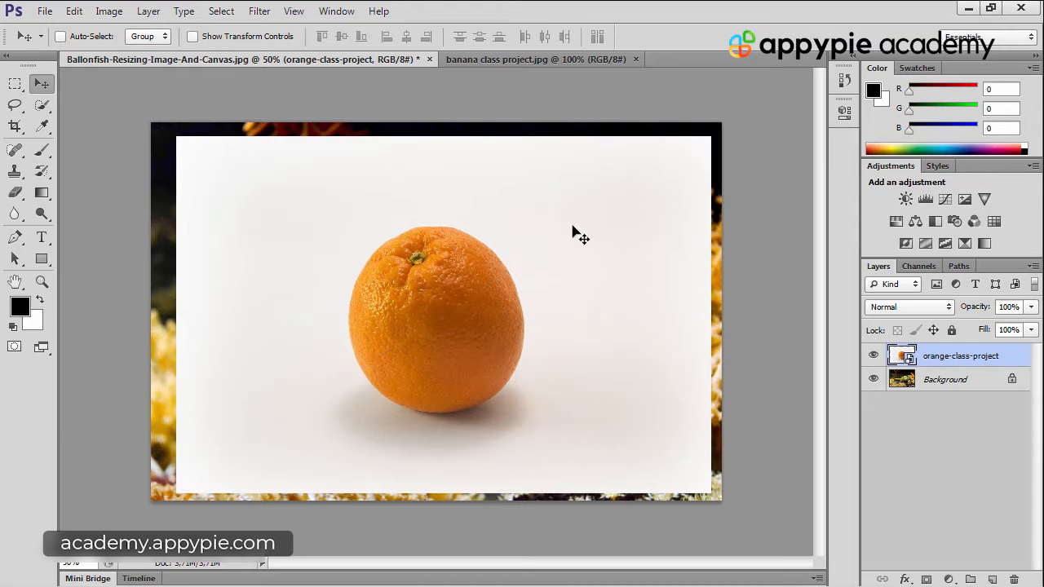
pyautogui.moveTo(571, 236); pyautogui.dragTo(540, 260)
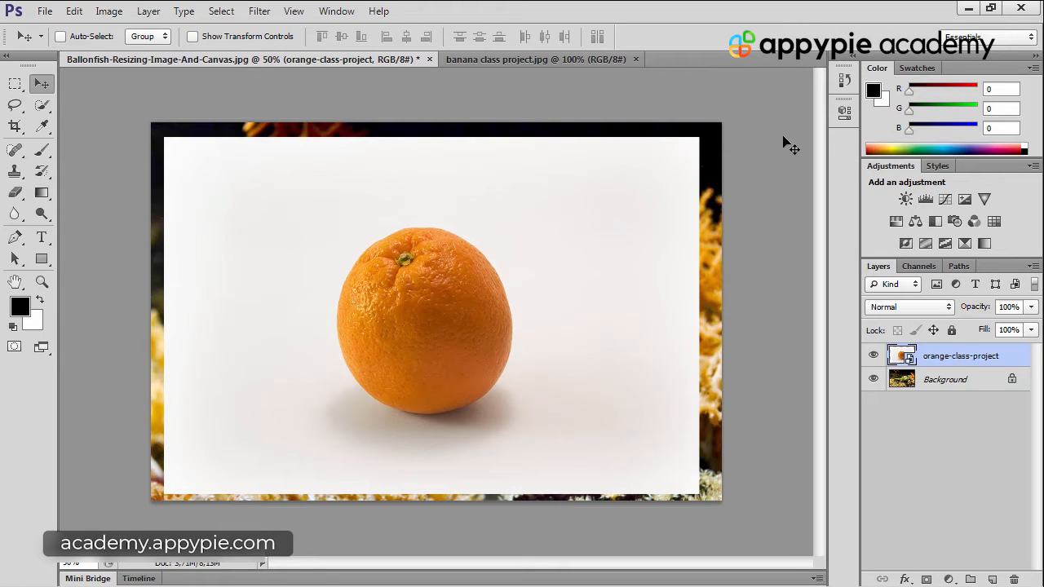
# Copy the banana picture from banana class project.jpg into the fish document as a new layer with the Move tool
pyautogui.click(523, 58)
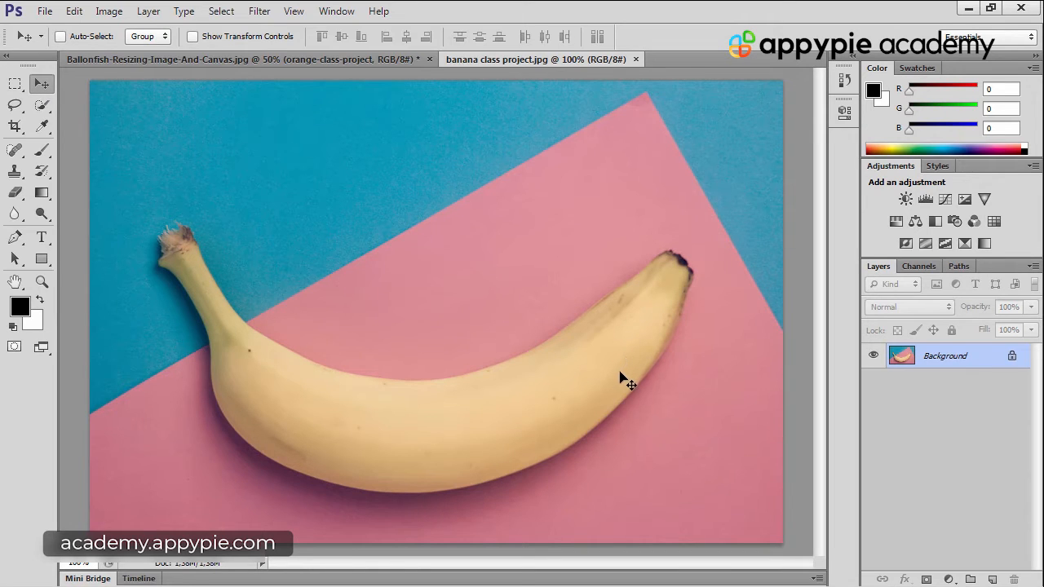
pyautogui.moveTo(620, 375); pyautogui.dragTo(343, 149)
pyautogui.click(522, 242)
pyautogui.moveTo(603, 331); pyautogui.dragTo(292, 59)
pyautogui.click(525, 240)
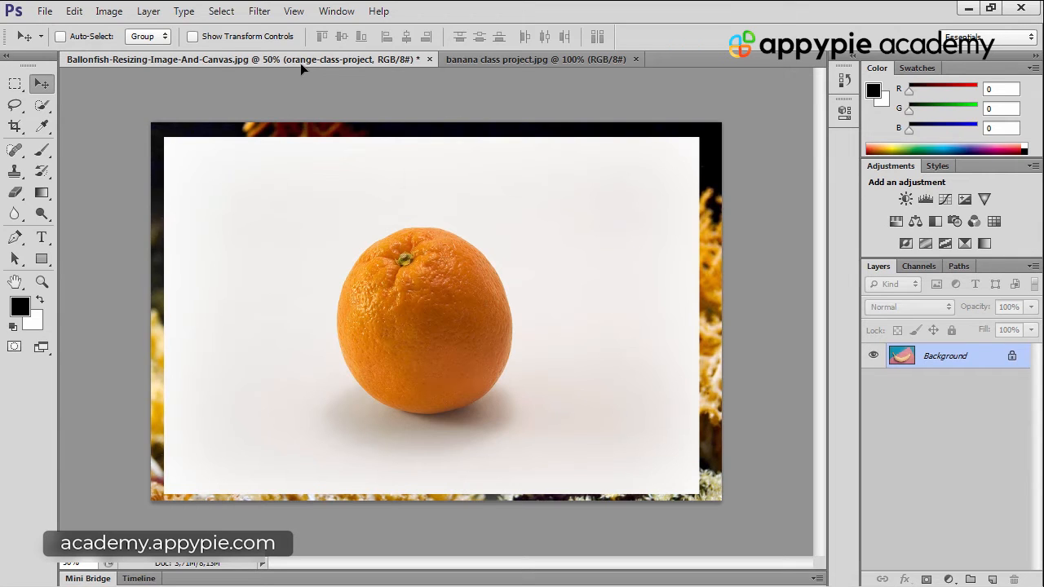
pyautogui.moveTo(300, 72); pyautogui.dragTo(363, 208)
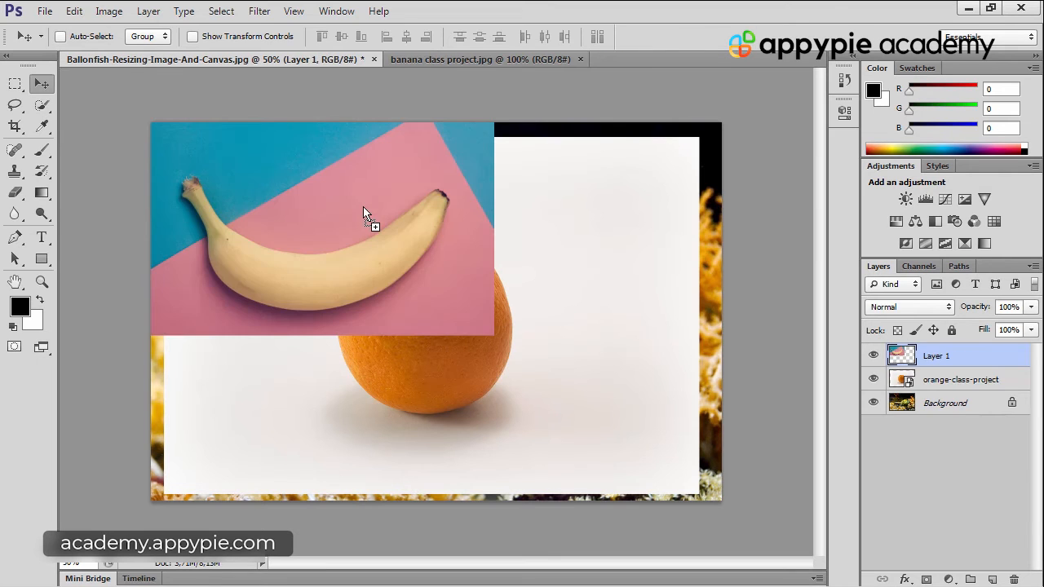
# Move the copied banana layer towards the middle of the fish image and delete it
pyautogui.moveTo(323, 166); pyautogui.dragTo(421, 225)
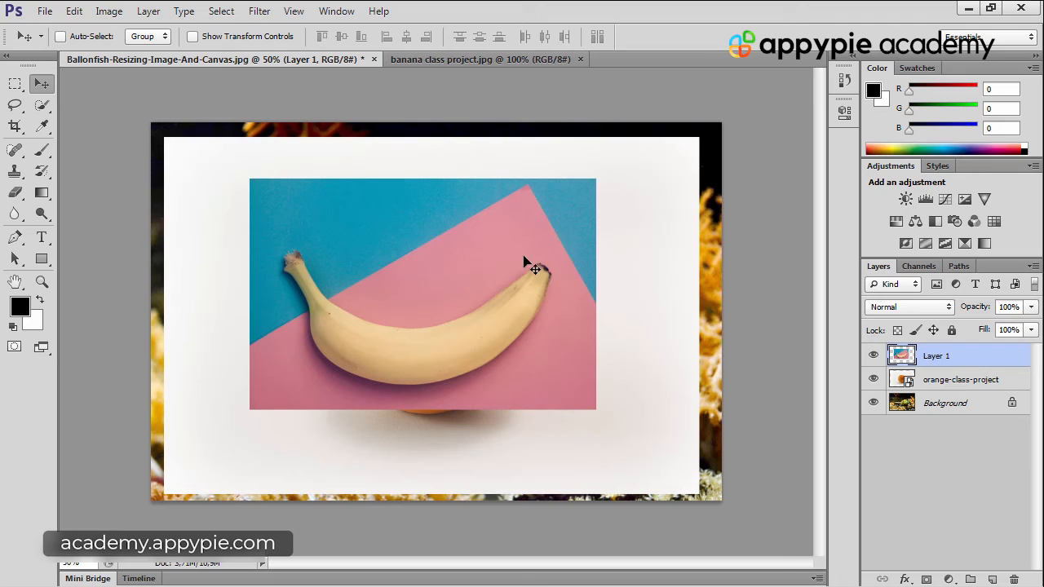
pyautogui.press('BackSpace')
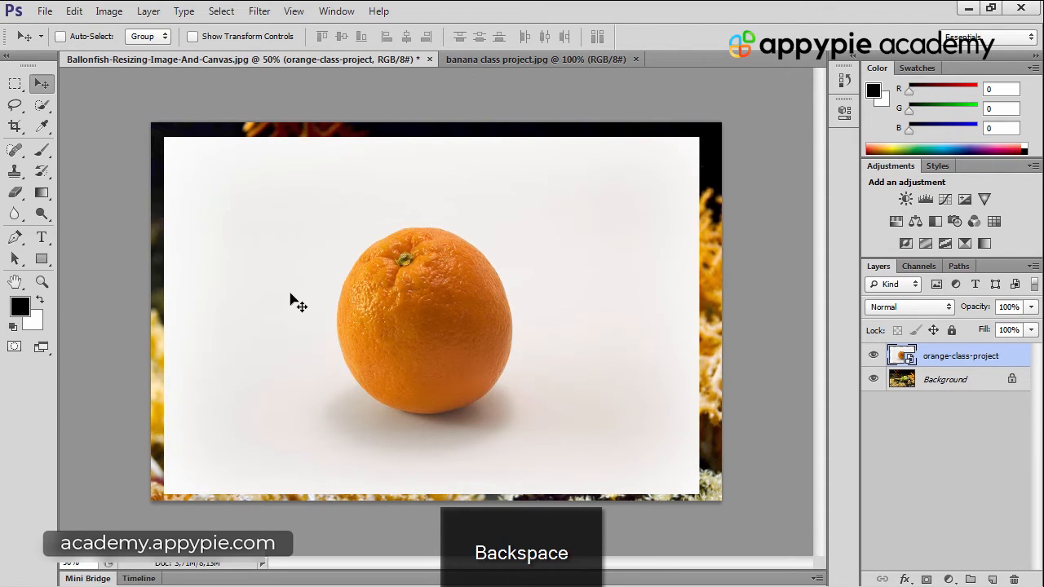
# Copy the orange-class-project layer from the fish document into banana class project.jpg and position it so that it covers the banana
pyautogui.moveTo(287, 307); pyautogui.dragTo(376, 158)
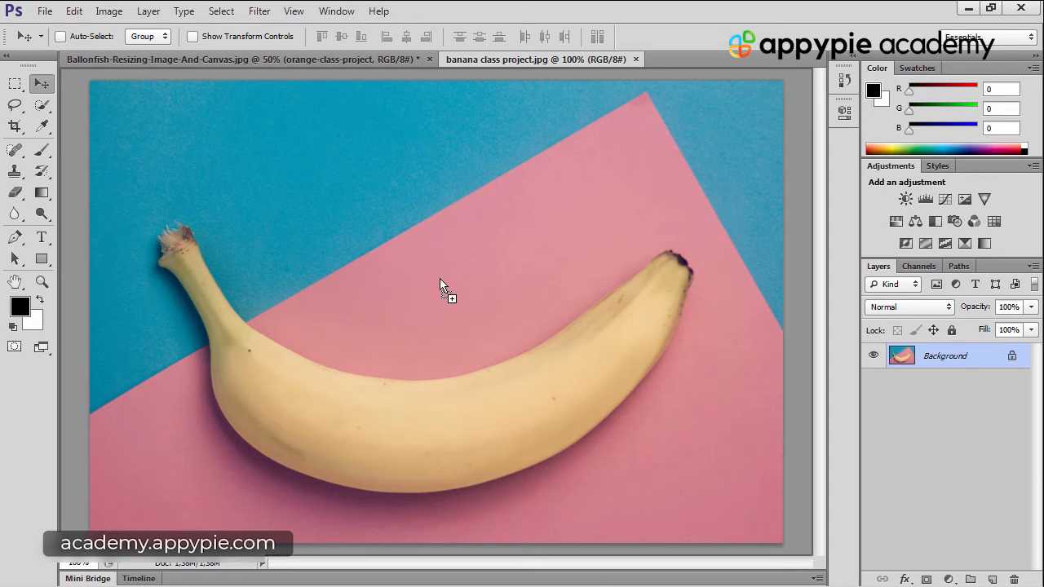
pyautogui.moveTo(423, 284); pyautogui.dragTo(423, 284)
pyautogui.moveTo(527, 277); pyautogui.dragTo(436, 268)
pyautogui.moveTo(584, 270); pyautogui.dragTo(537, 258)
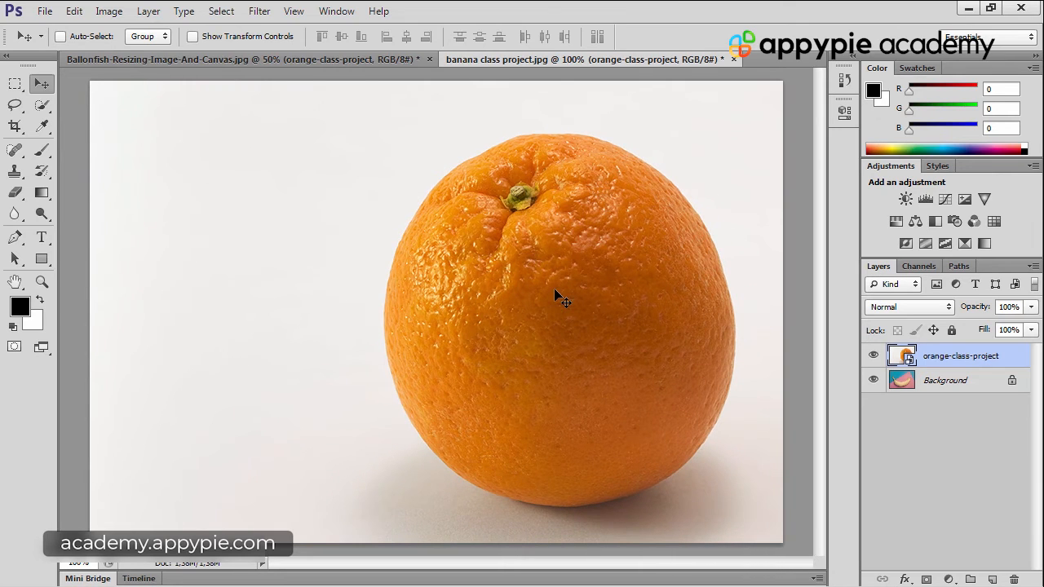
pyautogui.click(381, 62)
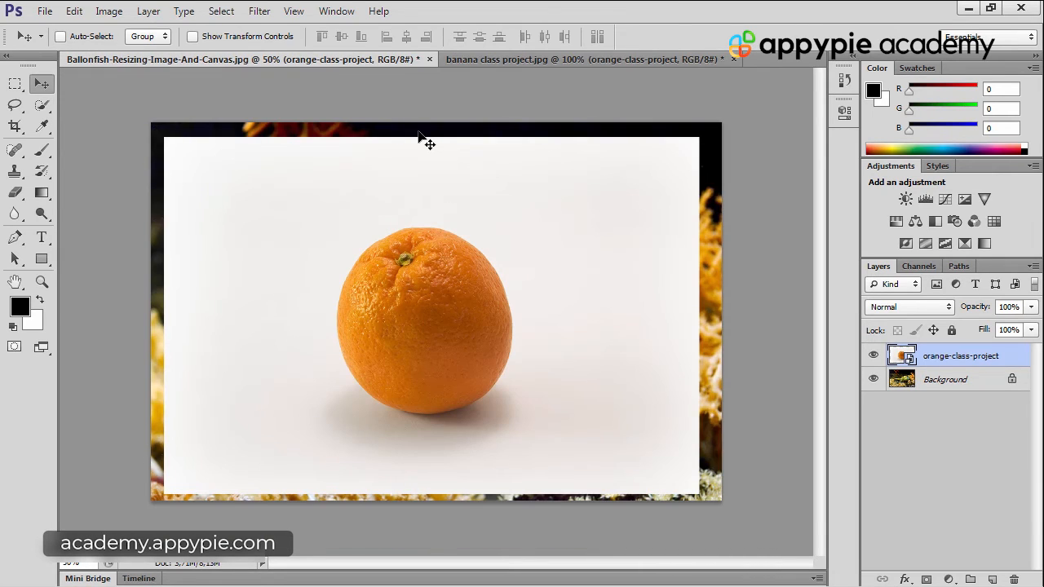
pyautogui.click(45, 11)
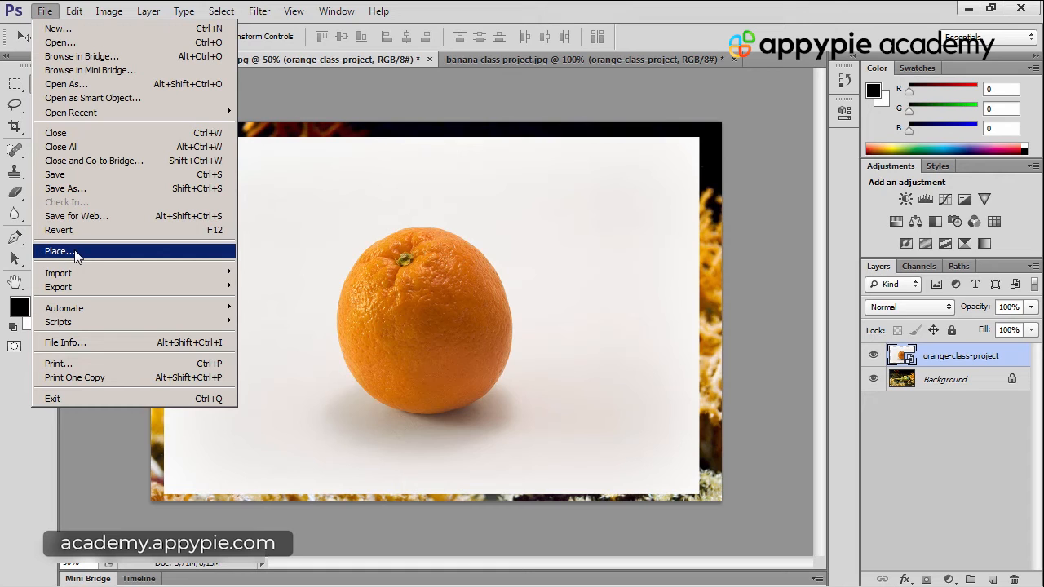
pyautogui.click(454, 91)
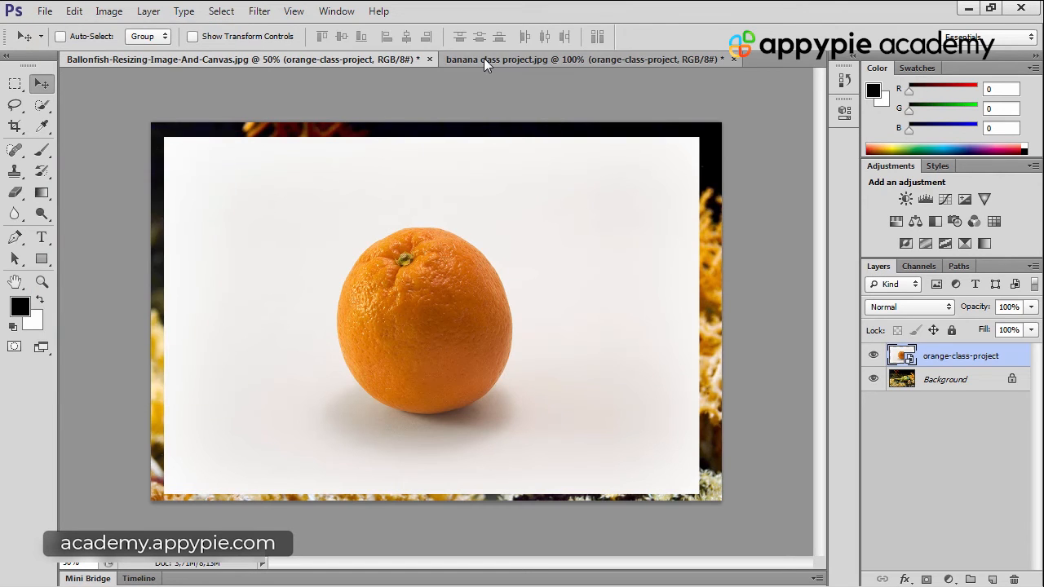
# Copy the orange layer from banana class project.jpg back into the fish document and place it almost over the existing orange
pyautogui.click(484, 59)
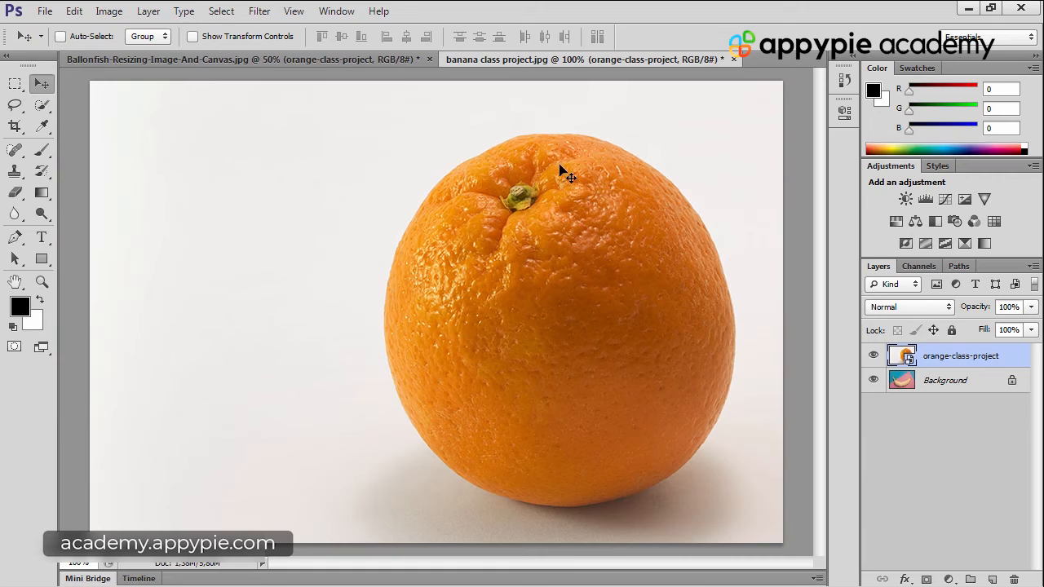
pyautogui.moveTo(598, 337); pyautogui.dragTo(465, 295)
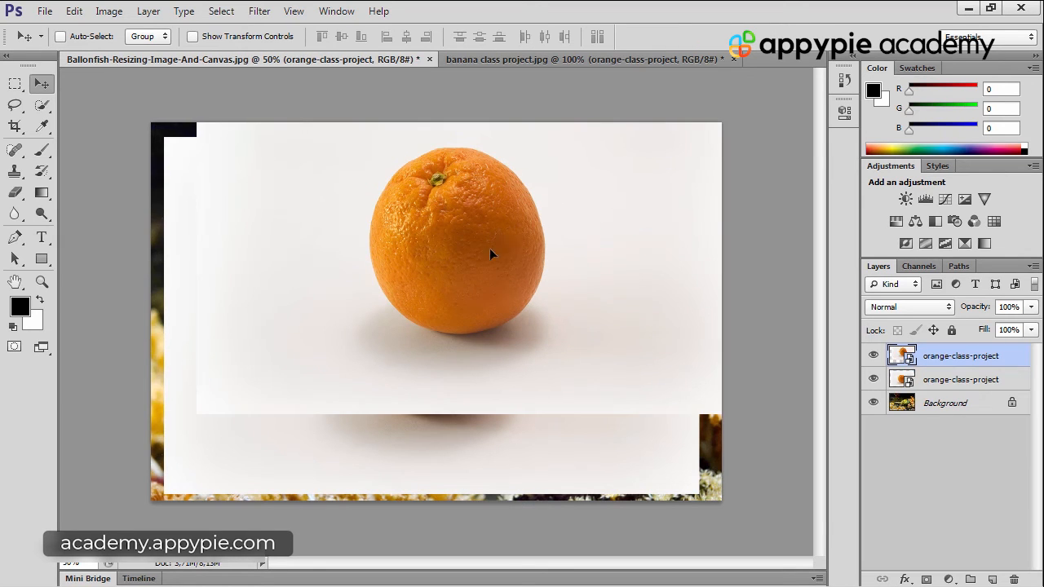
pyautogui.moveTo(490, 255); pyautogui.dragTo(473, 305)
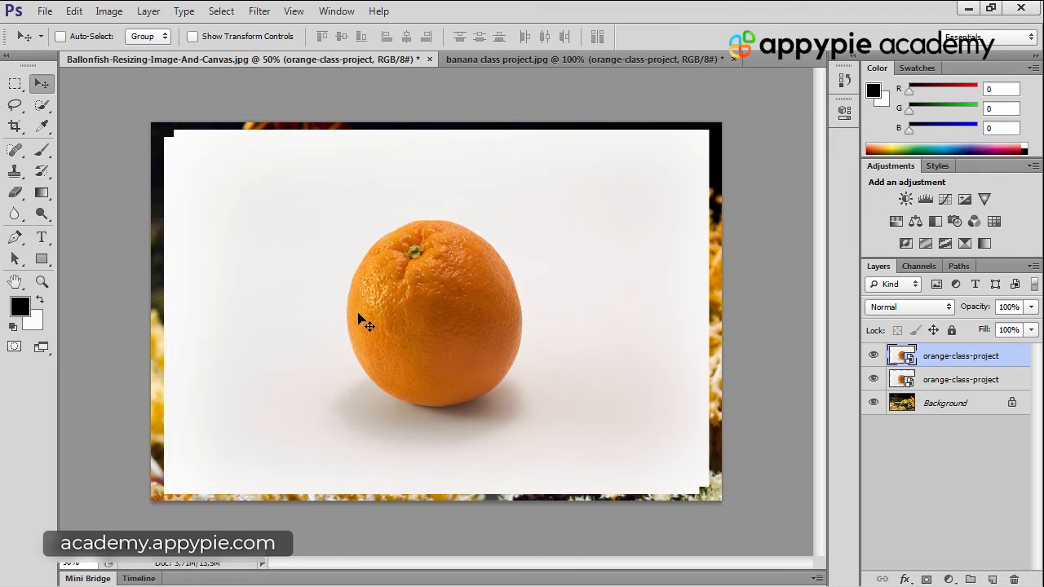
# Copy the upper orange layer from the fish document into banana class project.jpg and return to the fish document
pyautogui.moveTo(364, 318); pyautogui.dragTo(399, 325)
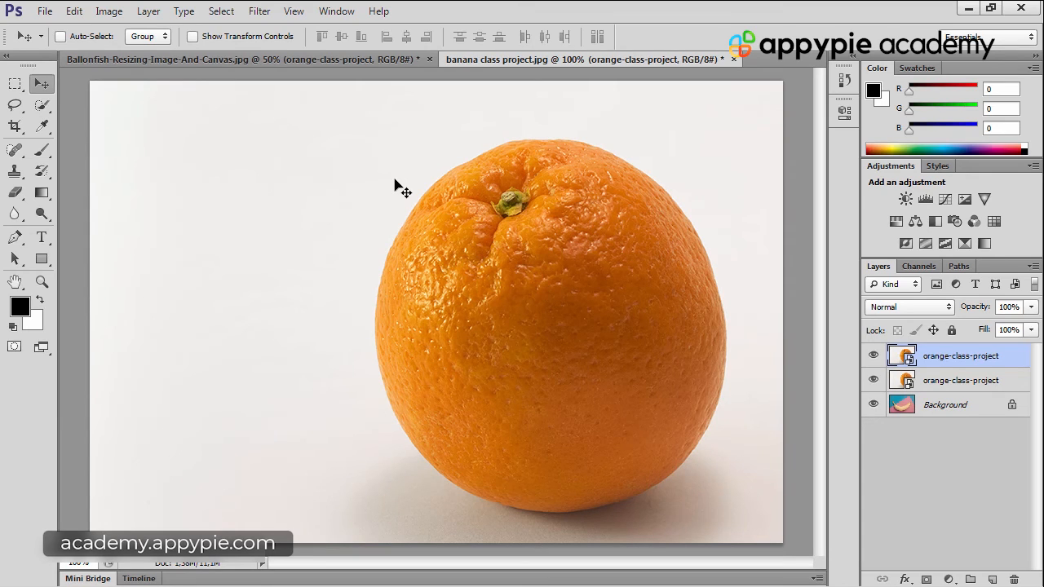
pyautogui.click(337, 63)
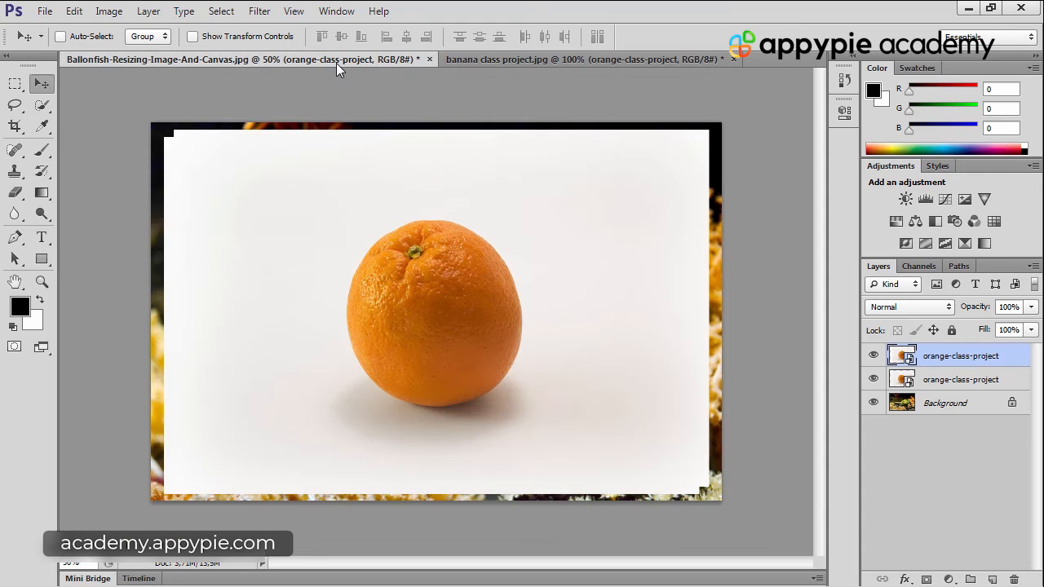